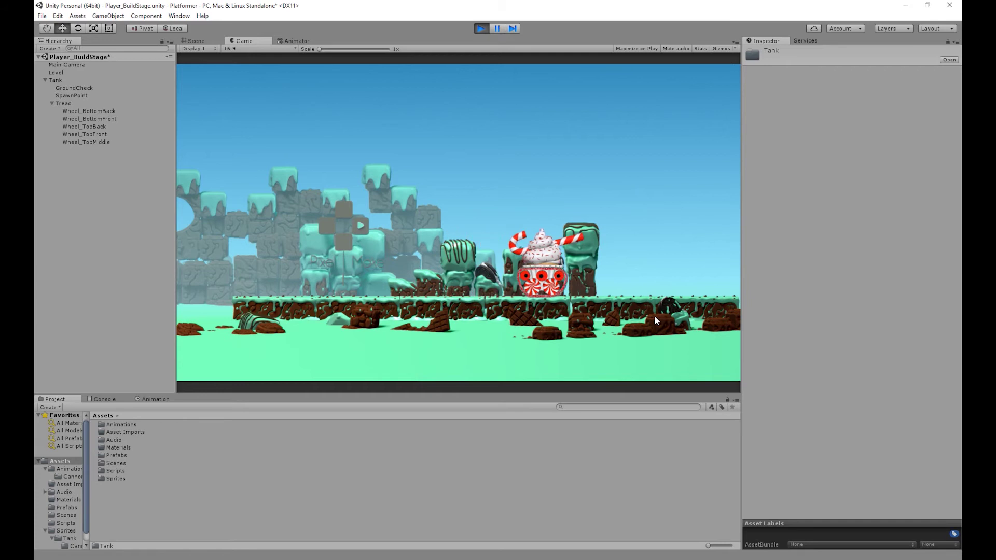
- Drive the cupcake tank back and forth with the arrow keys and make it jump
{"action": "key", "text": "Left"}
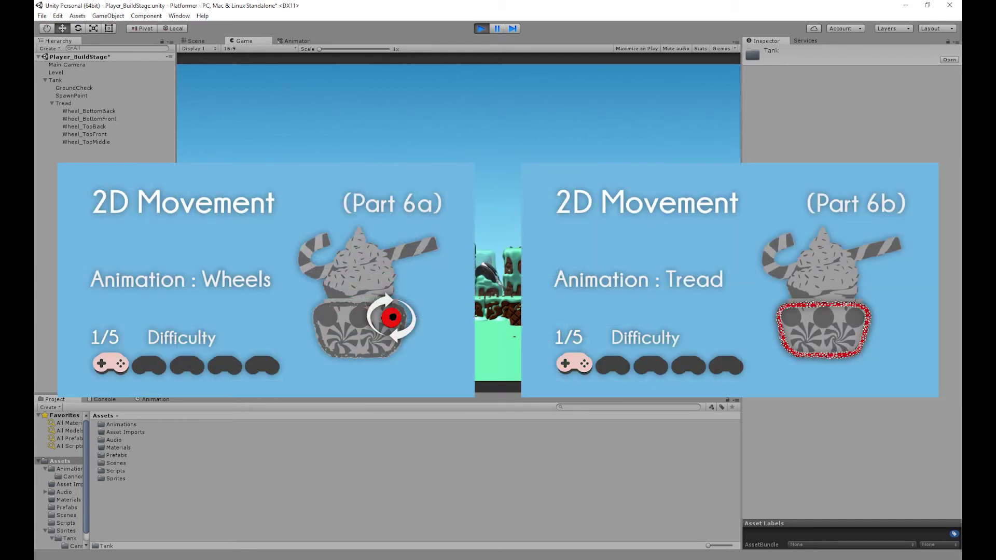
{"action": "key", "text": "Right"}
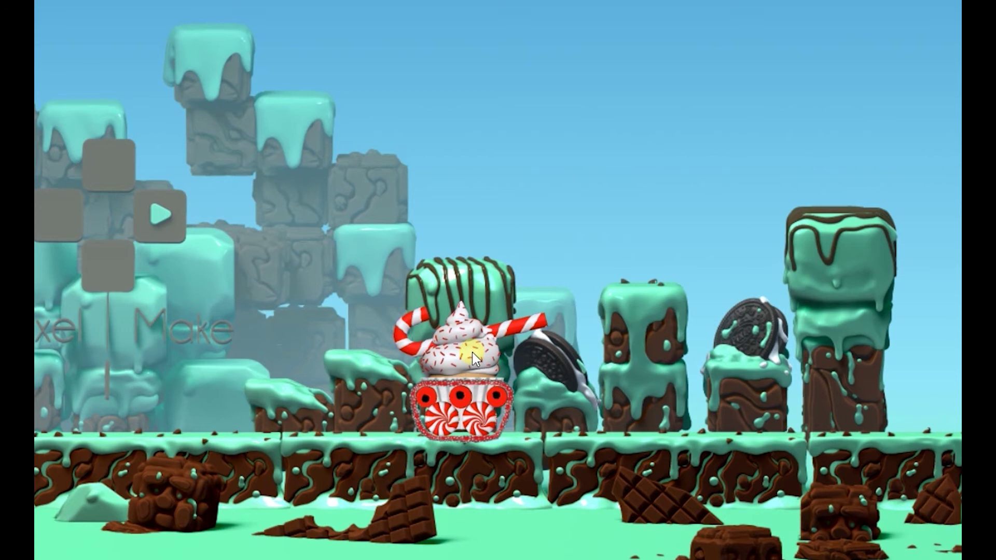
{"action": "key", "text": "Left"}
{"action": "key", "text": "Right"}
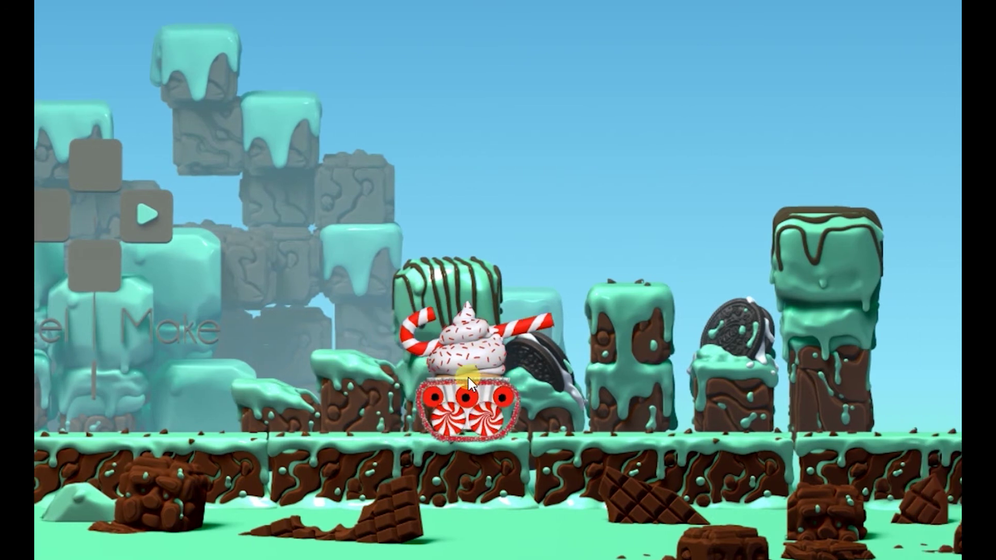
{"action": "key", "text": "Left"}
{"action": "key", "text": "Right"}
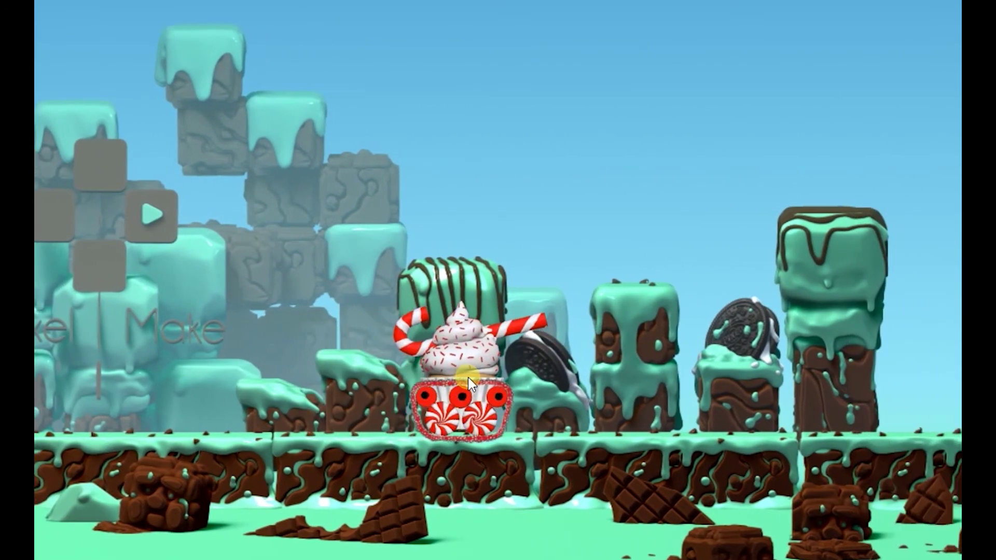
{"action": "key", "text": "space"}
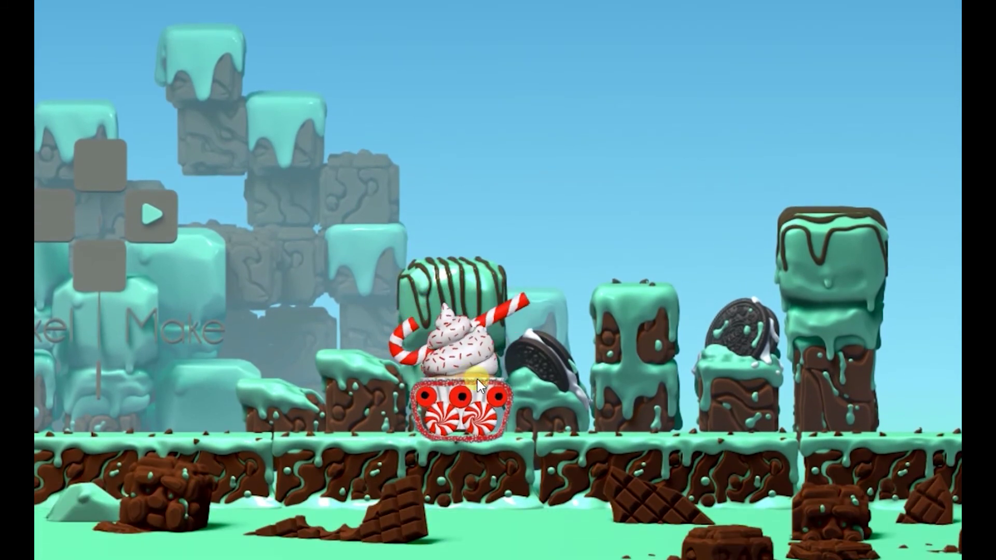
- Fire jelly-bean shots from the cannon, then exit Play mode
{"action": "left_click", "coordinate": [553, 332]}
{"action": "left_click", "coordinate": [552, 332]}
{"action": "left_click", "coordinate": [553, 333]}
{"action": "left_click", "coordinate": [553, 333]}
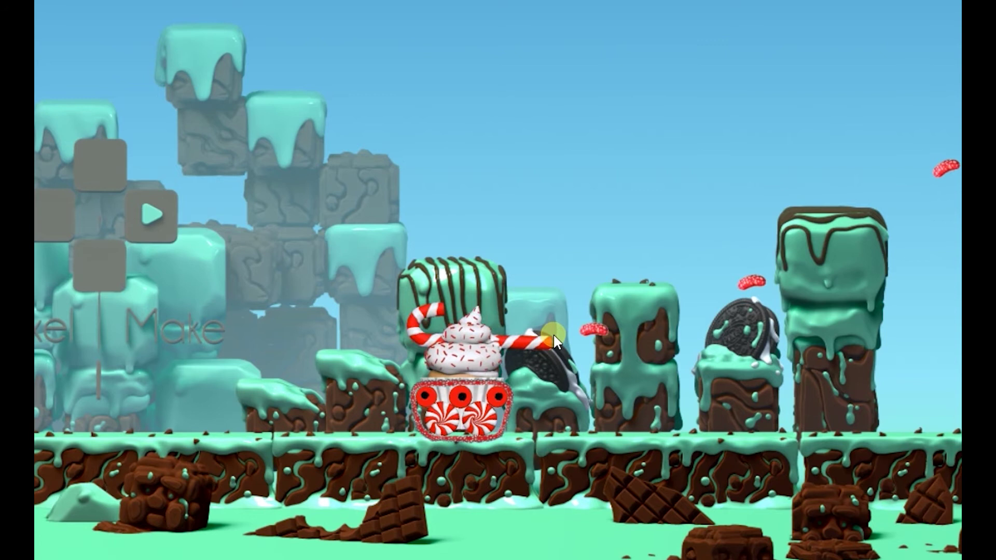
{"action": "left_click", "coordinate": [590, 337]}
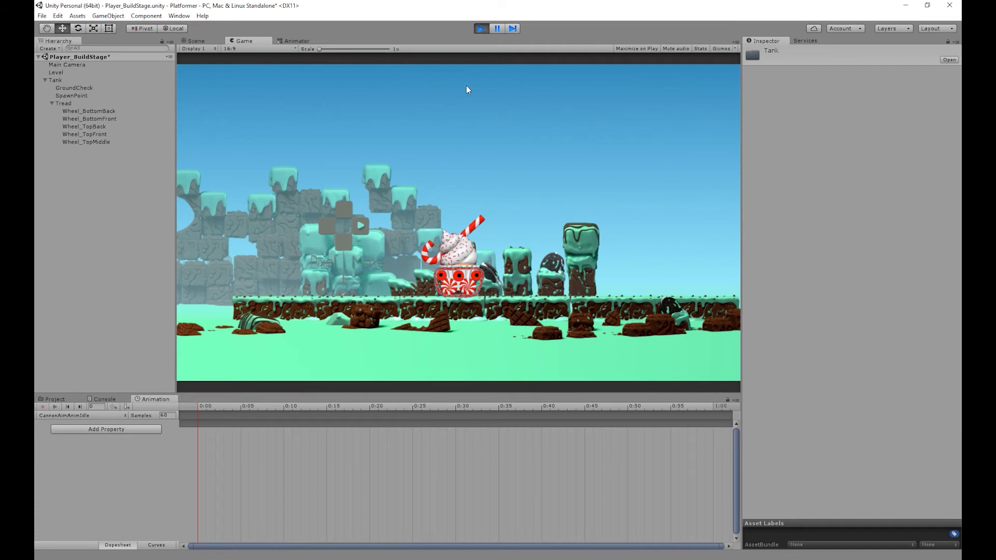
{"action": "left_click", "coordinate": [481, 29]}
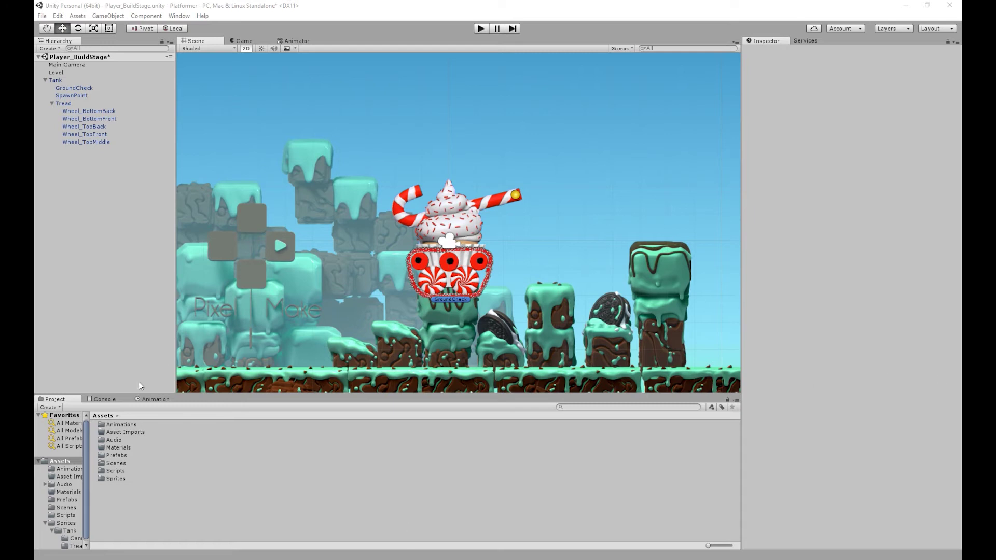
- Open the Animation window and dock it beneath the Scene view, above the Project files
{"action": "left_click", "coordinate": [154, 400]}
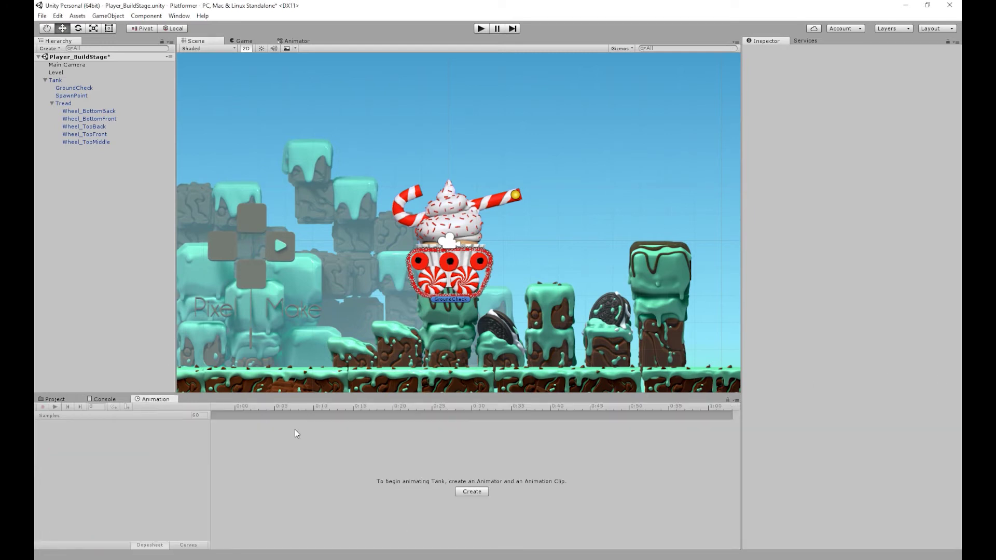
{"action": "left_click", "coordinate": [179, 15]}
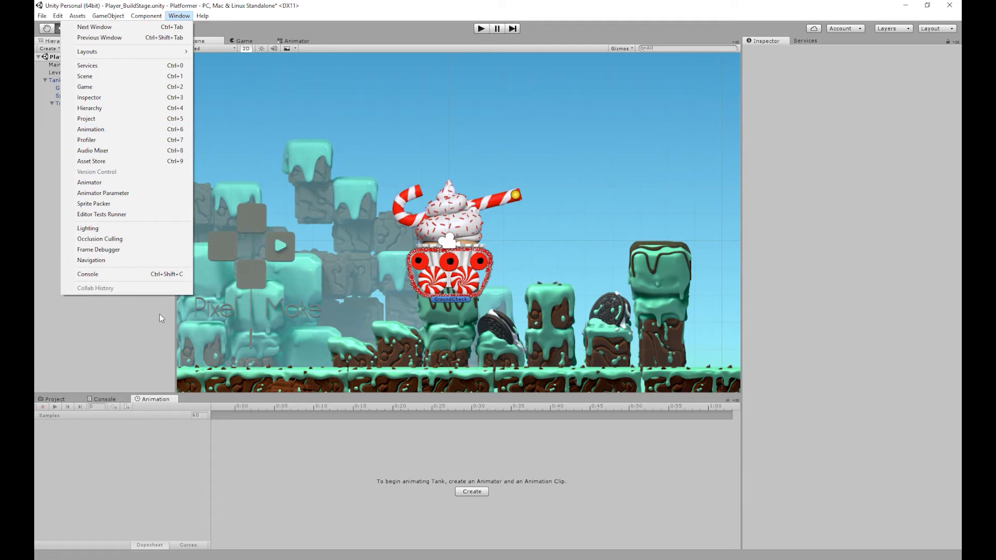
{"action": "left_click", "coordinate": [169, 418]}
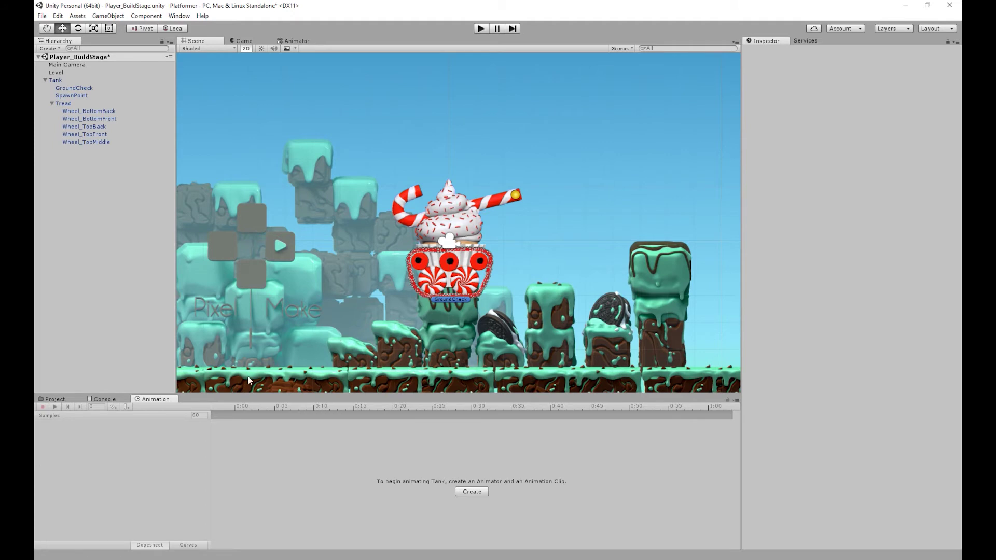
{"action": "left_click_drag", "start_coordinate": [160, 400], "coordinate": [232, 368]}
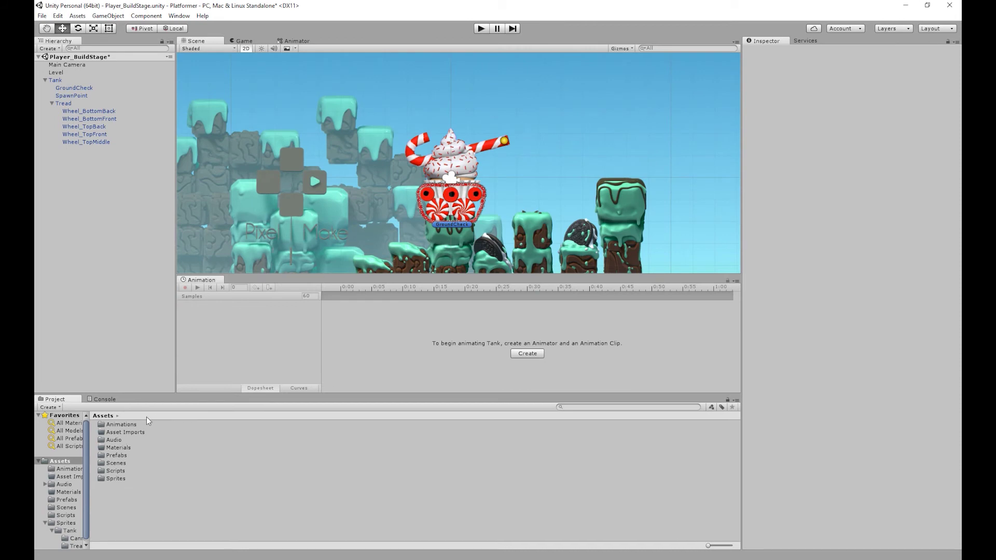
- Create a folder named CannonAimAnim inside Assets/Animations
{"action": "double_click", "coordinate": [130, 426]}
{"action": "right_click", "coordinate": [136, 467]}
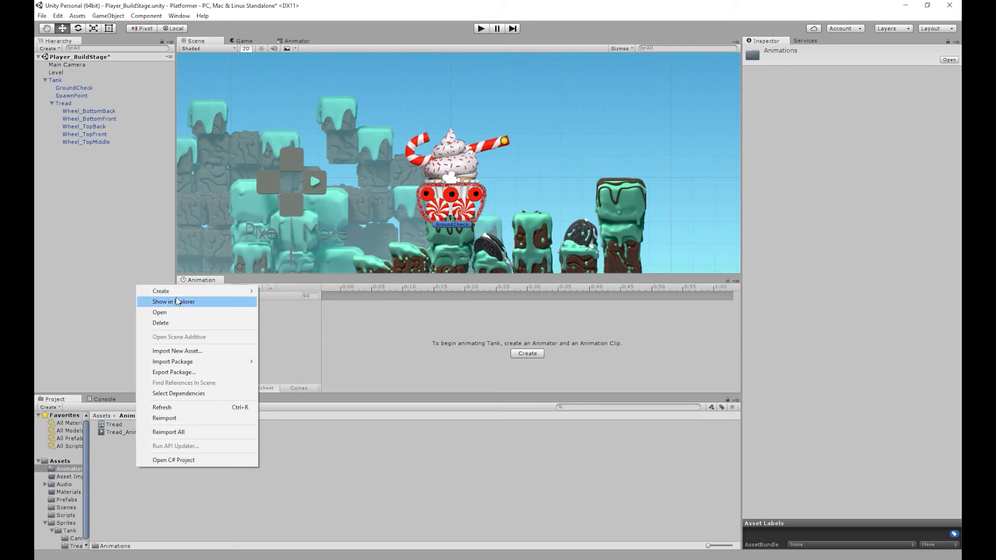
{"action": "mouse_move", "coordinate": [177, 293]}
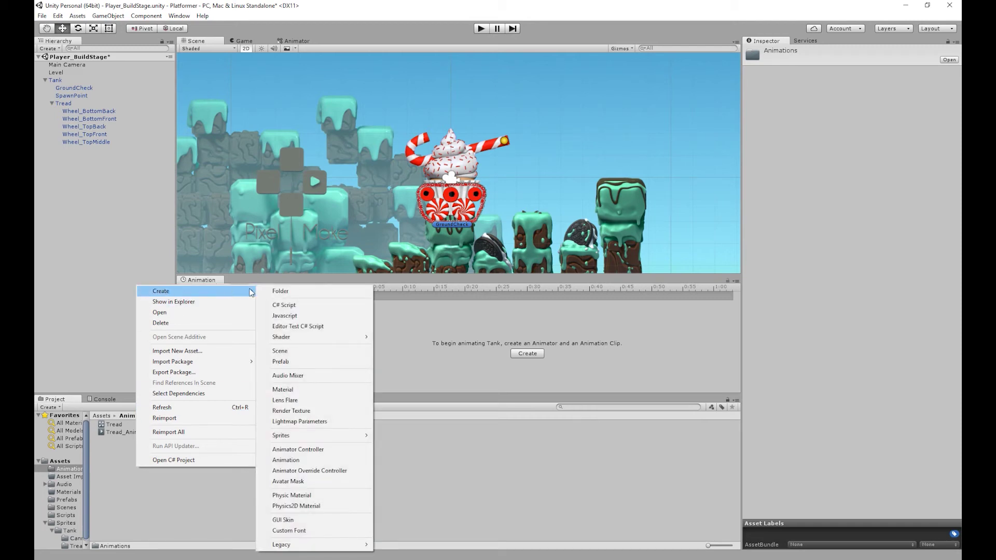
{"action": "left_click", "coordinate": [280, 291]}
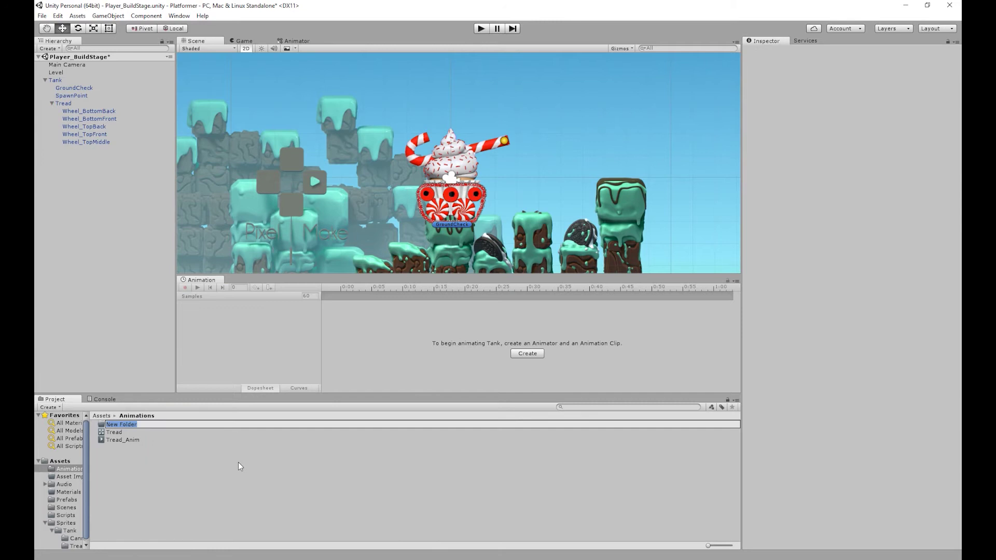
{"action": "type", "text": "CannonAimAnim"}
{"action": "key", "text": "Return"}
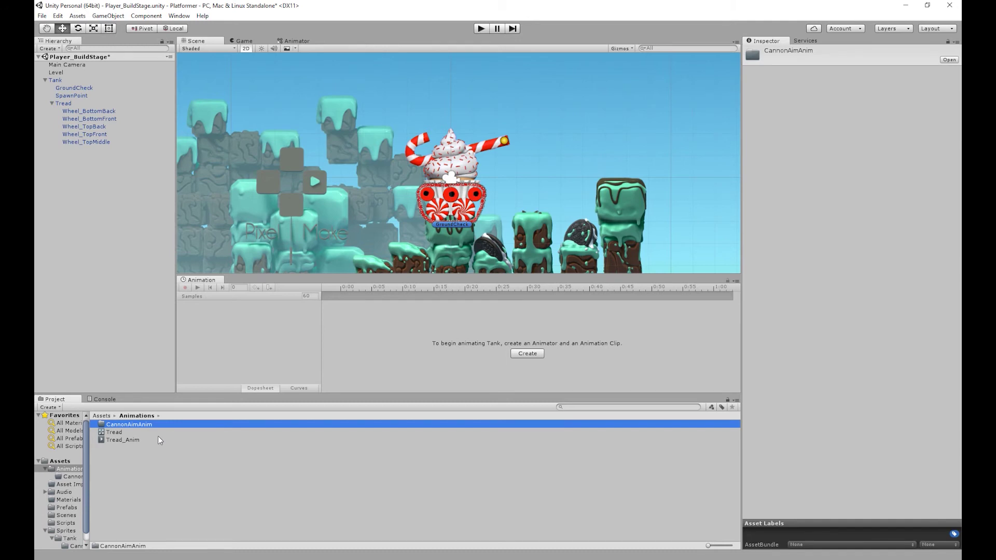
{"action": "left_click", "coordinate": [255, 263]}
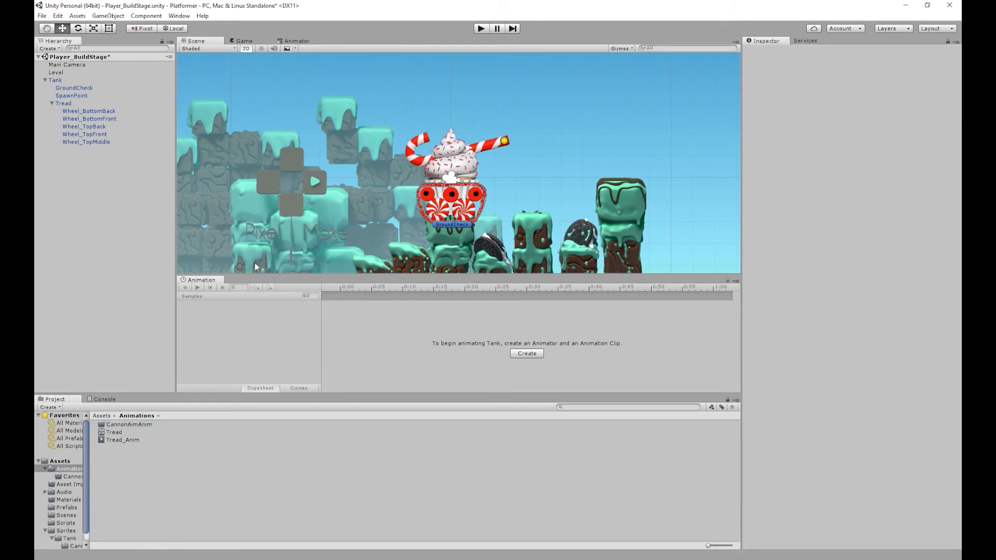
- For the Tank, create a clip named CannonAimAnimDown in Assets/Animations/CannonAimAnim
{"action": "left_click", "coordinate": [63, 81]}
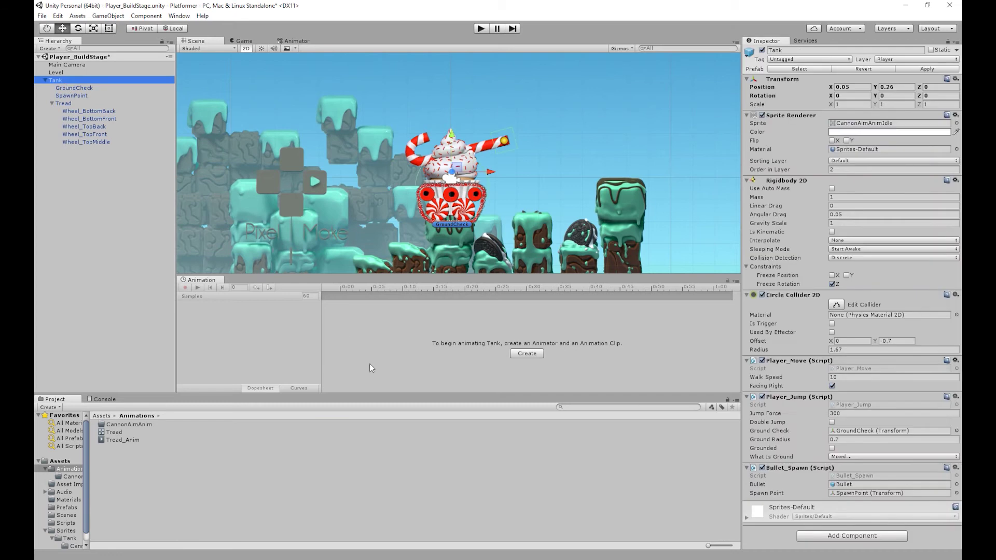
{"action": "left_click", "coordinate": [526, 353]}
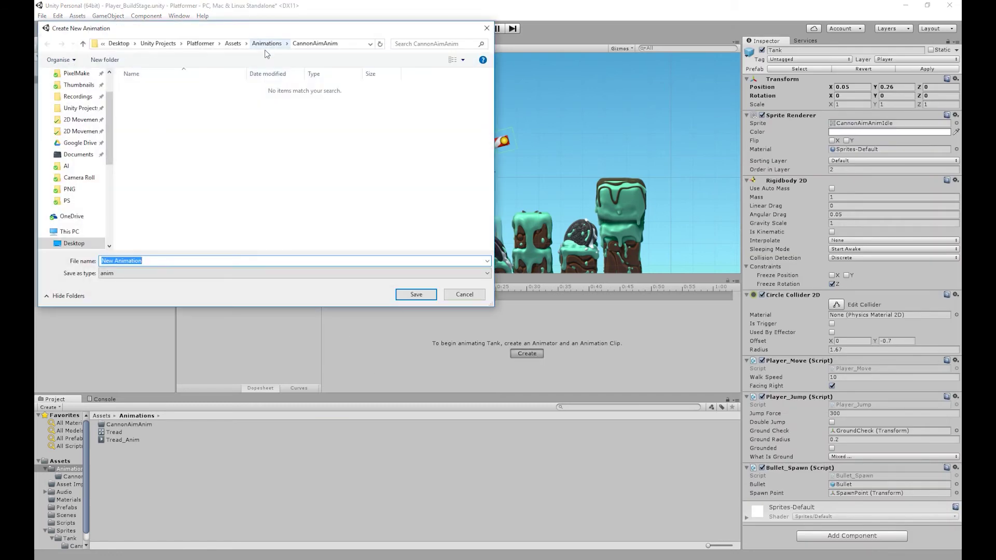
{"action": "left_click", "coordinate": [233, 43]}
{"action": "double_click", "coordinate": [165, 89]}
{"action": "left_click", "coordinate": [166, 91]}
{"action": "double_click", "coordinate": [165, 90]}
{"action": "type", "text": "Cannk"}
{"action": "key", "text": "BackSpace"}
{"action": "key", "text": "BackSpace"}
{"action": "key", "text": "BackSpace"}
{"action": "key", "text": "BackSpace"}
{"action": "key", "text": "BackSpace"}
{"action": "type", "text": "CannonAimAnimDown_01"}
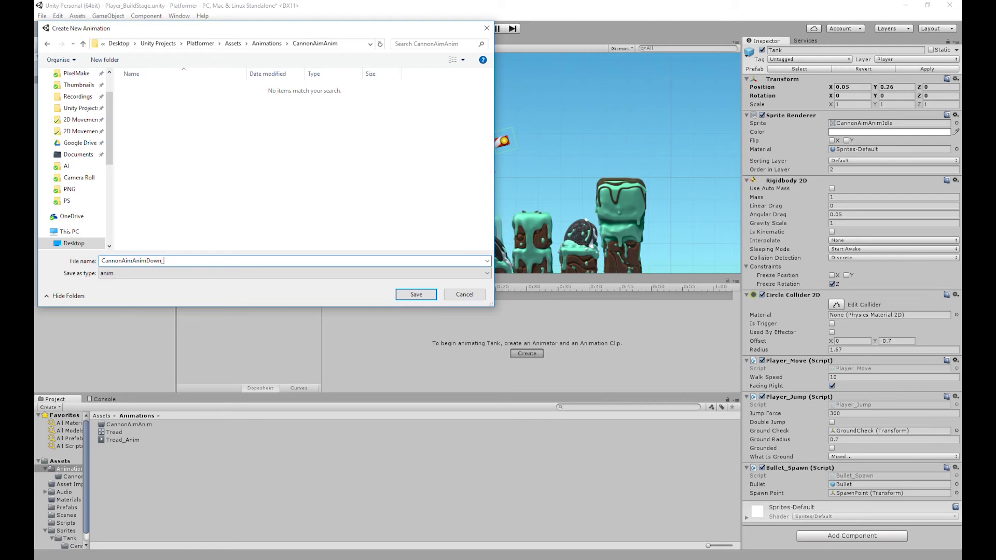